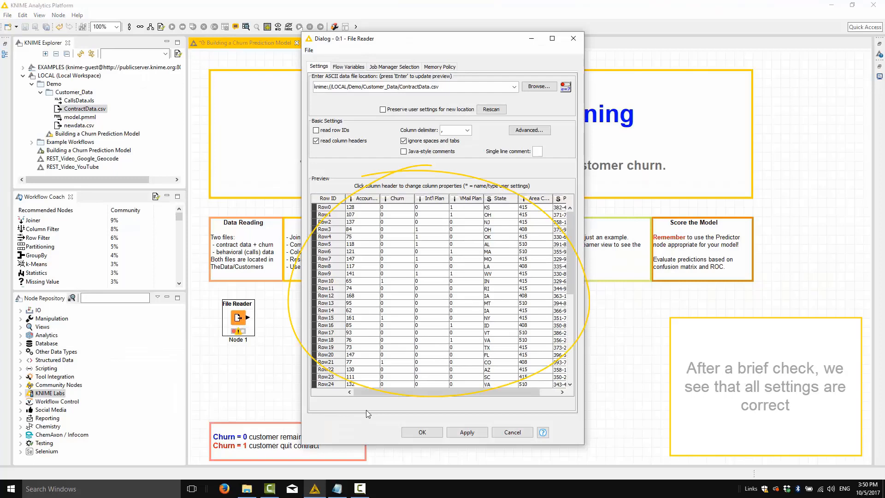
Accept the File Reader settings for ContractData.csv and look through the node's output table.
left_click(420, 431)
right_click(238, 320)
left_click(281, 314)
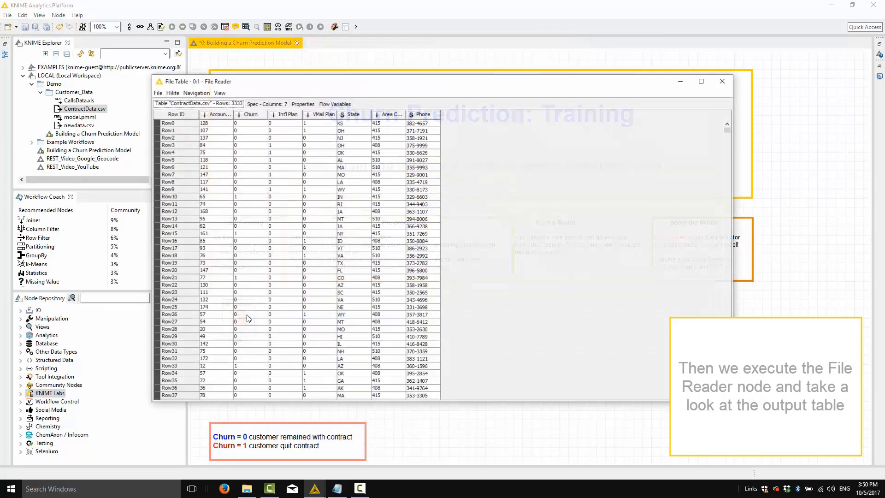
scroll(309, 285, "down", 20)
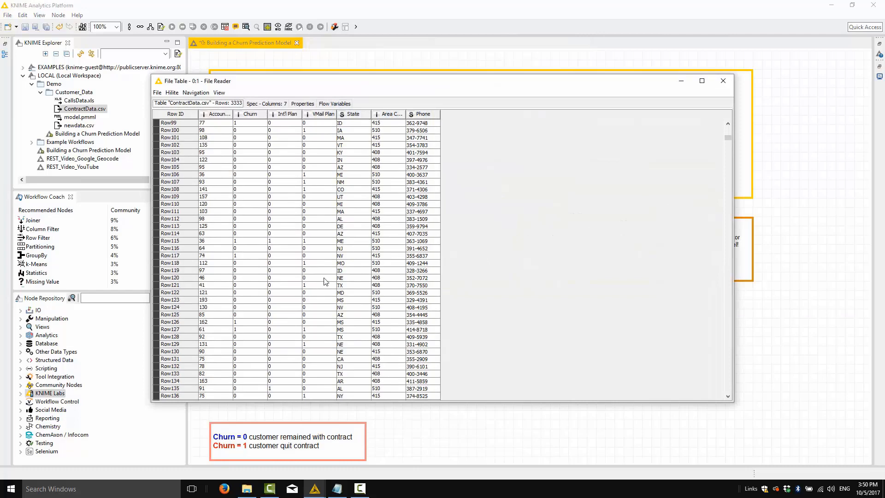
left_click(723, 81)
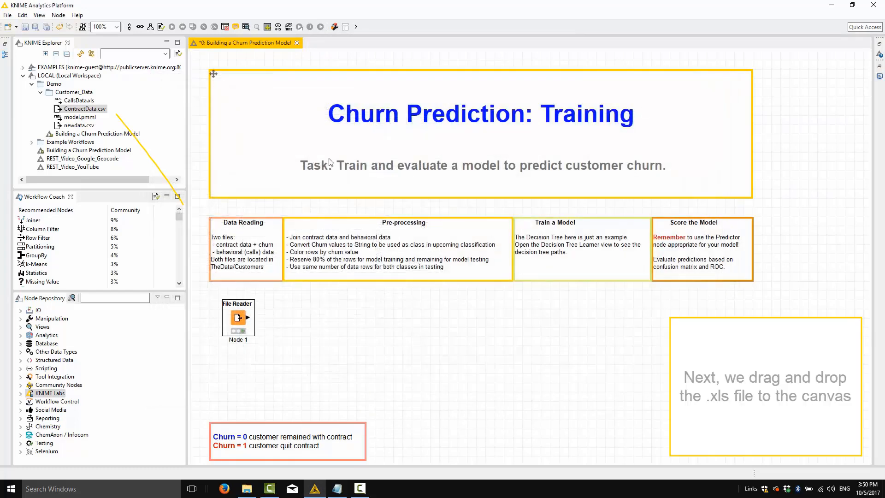
Add CallsData.xls to the workflow below the File Reader, reading the column names from row 1.
left_click_drag(76, 101, 240, 383)
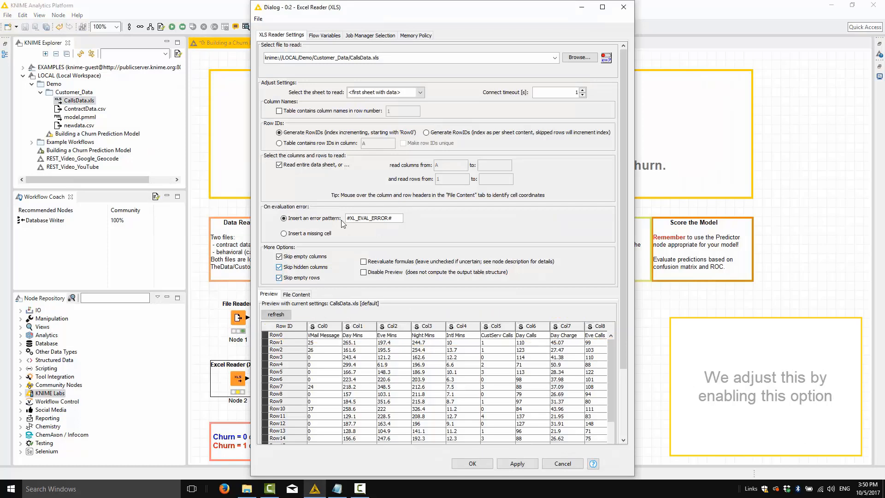
left_click(278, 111)
left_click(472, 463)
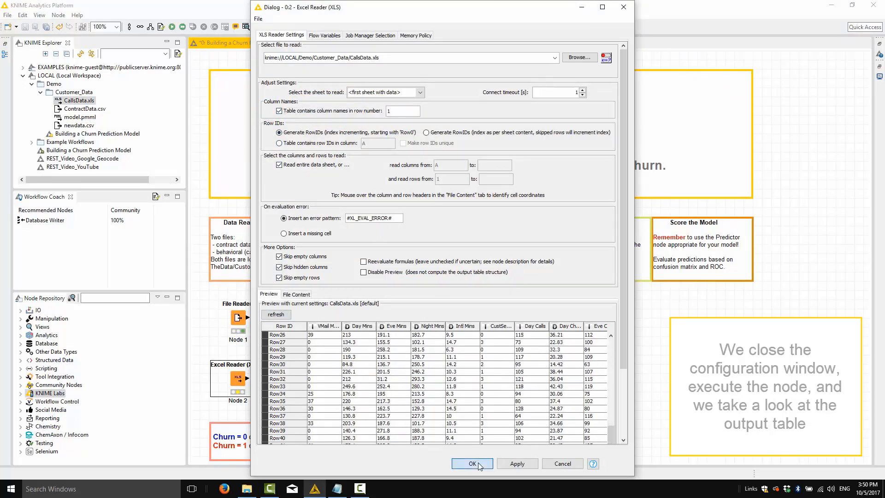
Execute the Excel Reader node and inspect its output table.
right_click(240, 381)
left_click(262, 185)
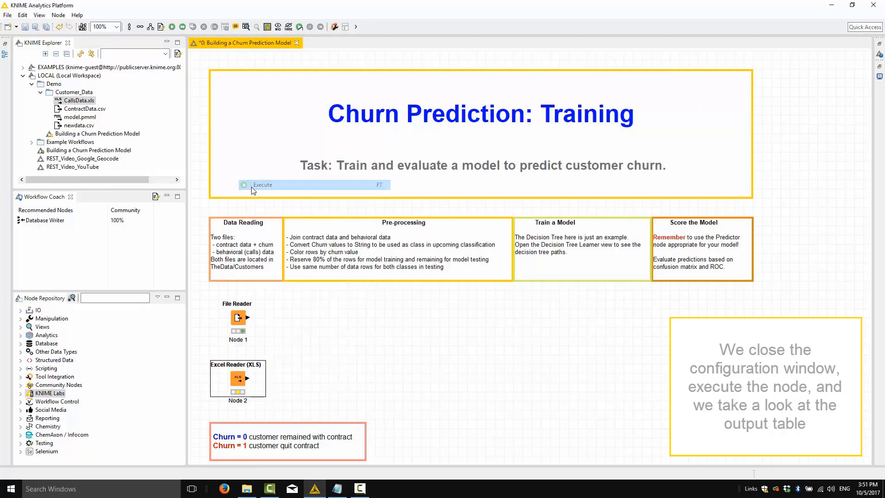
right_click(237, 380)
left_click(268, 373)
scroll(499, 314, "right", 3)
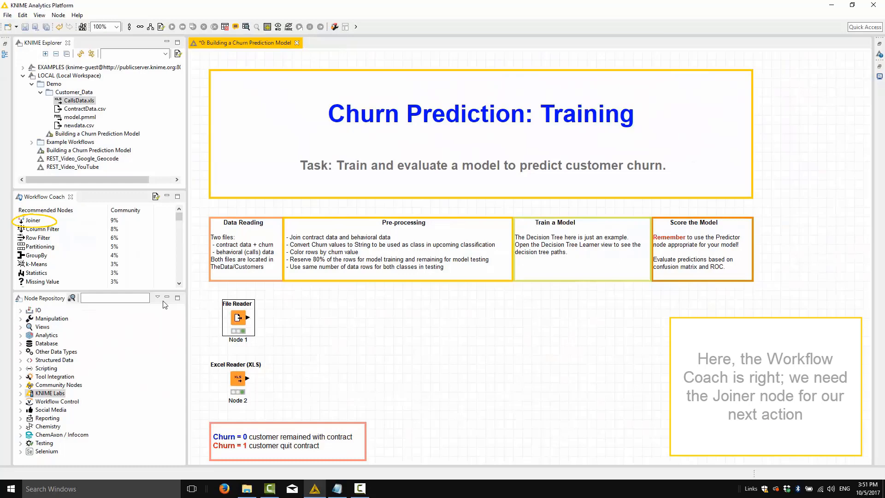
Add a Joiner node after the File Reader, place it between the two readers and connect the Excel Reader to its second input.
double_click(32, 219)
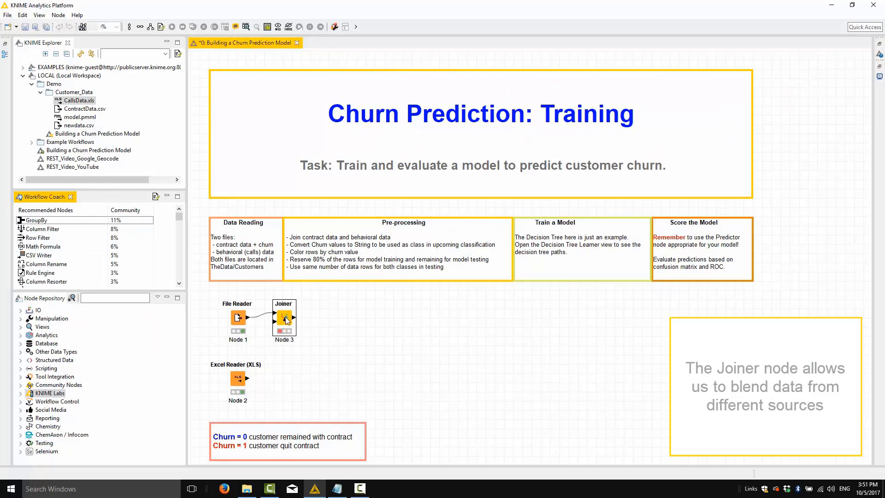
left_click_drag(287, 320, 310, 348)
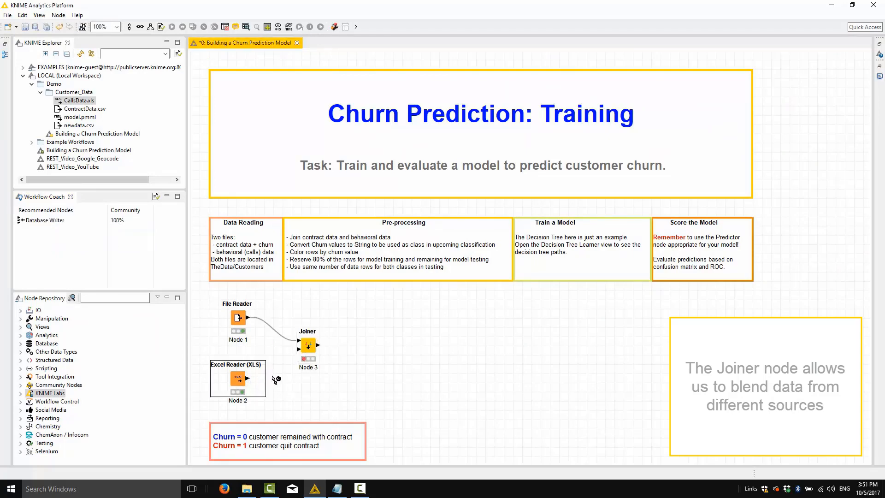
left_click_drag(246, 378, 308, 347)
Match Area Code with Area Code as the Joiner's first pair of joining columns.
double_click(309, 346)
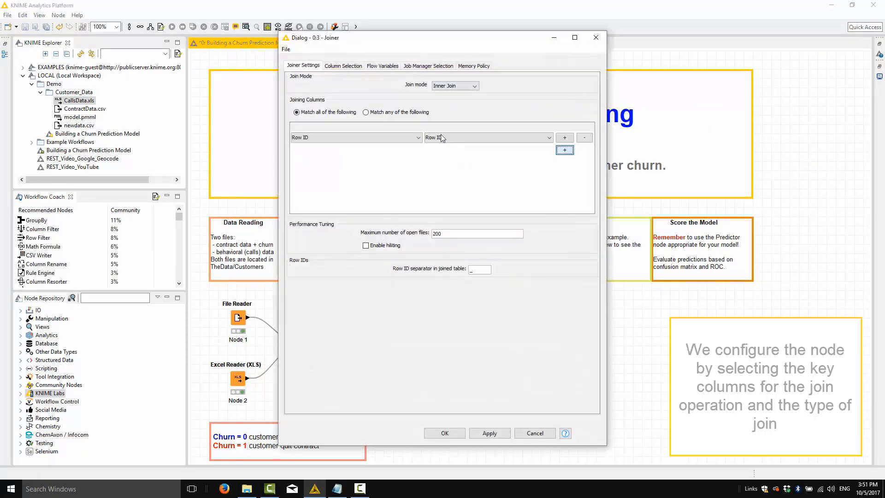
left_click(411, 140)
left_click(318, 170)
left_click(444, 139)
scroll(447, 154, "down", 3)
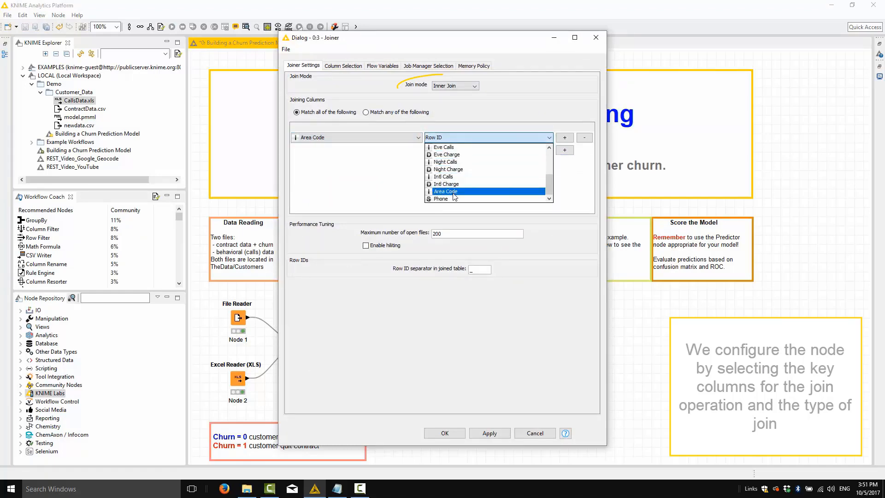
left_click(448, 191)
Add Phone matched with Phone as the second joining column pair and accept the Joiner settings.
left_click(566, 150)
left_click(406, 151)
left_click(354, 210)
left_click(456, 152)
scroll(460, 175, "down", 3)
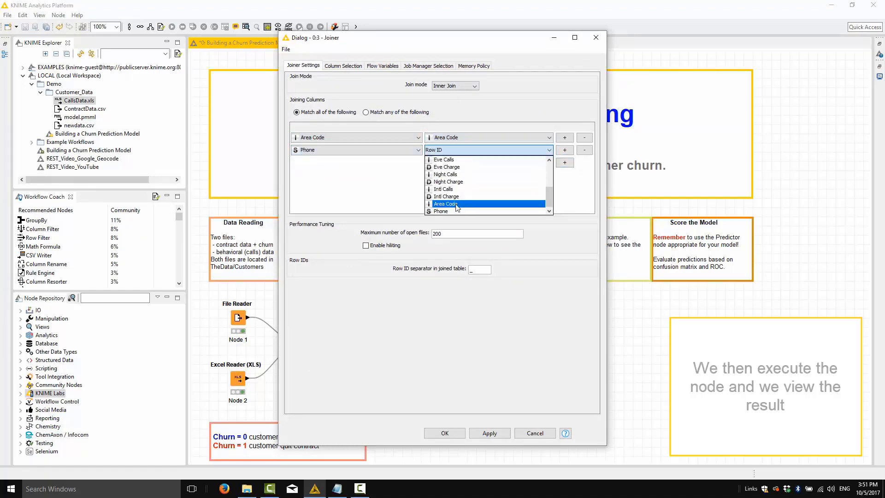
left_click(458, 199)
left_click(444, 432)
Execute the Joiner node and inspect the columns of its joined table.
right_click(312, 346)
key("F7")
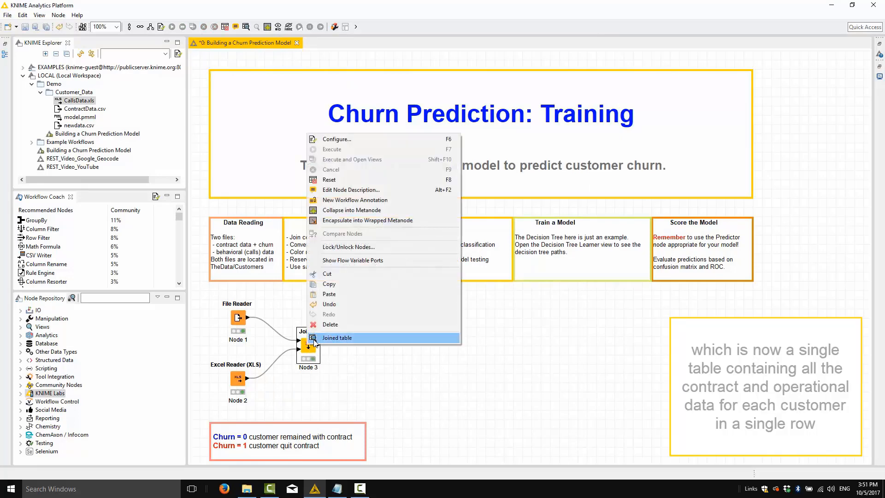
left_click(338, 337)
left_click_drag(233, 396, 427, 401)
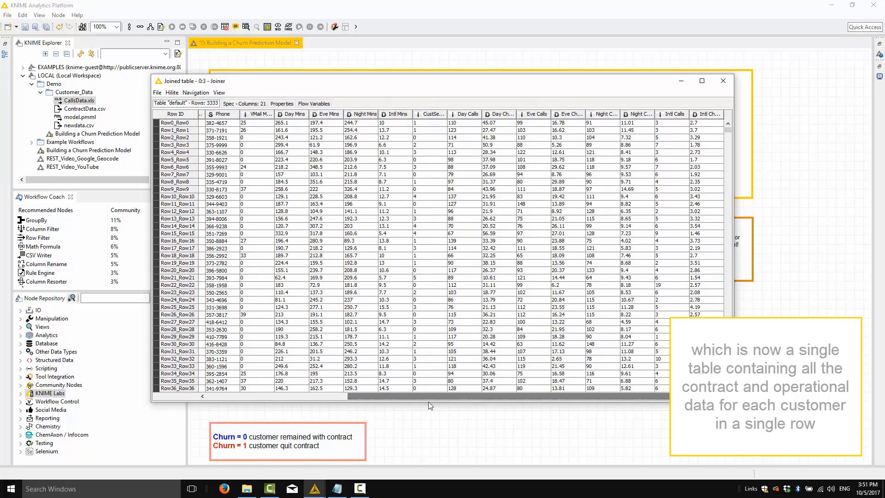
left_click(723, 82)
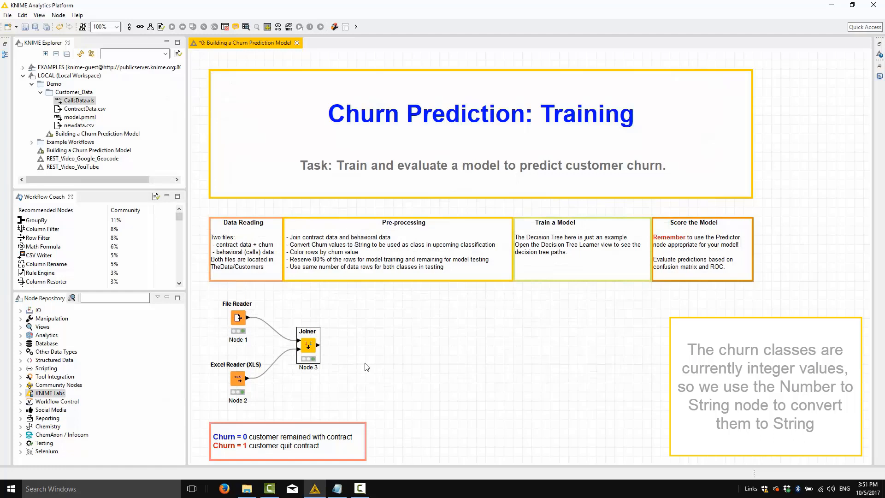
Find the Number To String node and add it to the workflow after the Joiner.
left_click(98, 298)
type("number to")
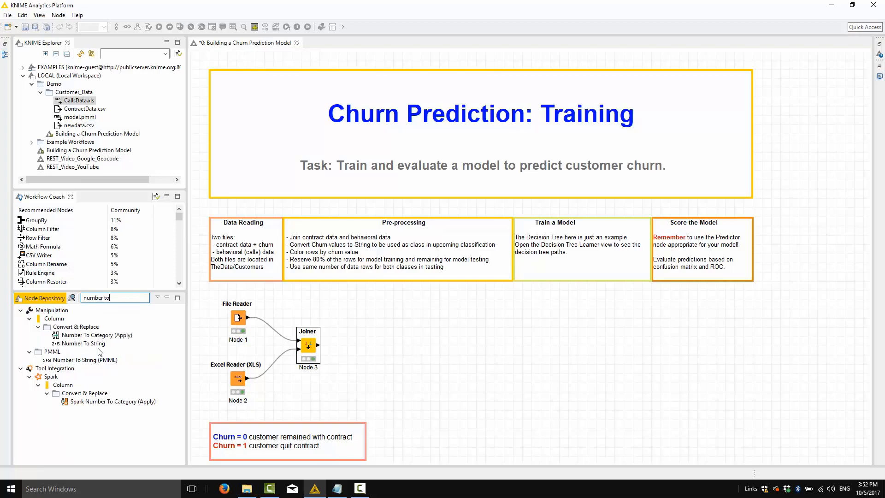
left_click_drag(92, 344, 354, 351)
Configure Number To String to convert only the Area Code and Churn columns.
double_click(355, 347)
left_click(451, 262)
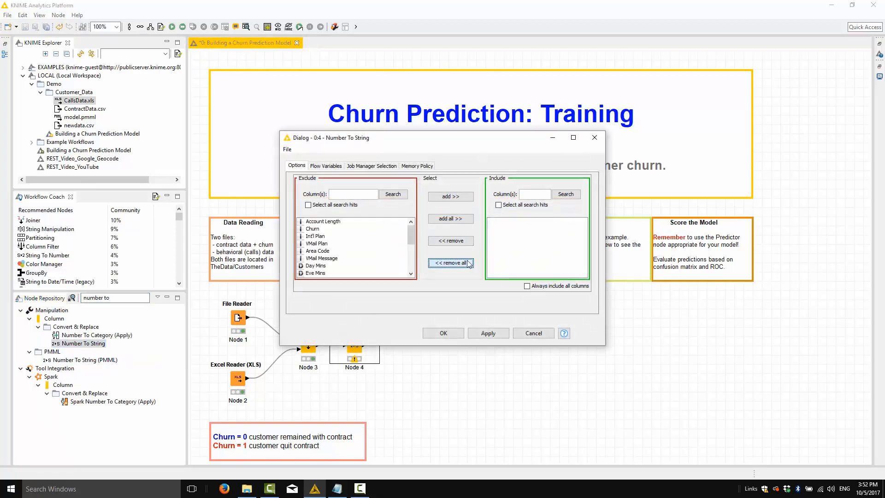
left_click(353, 194)
type("area")
key("Return")
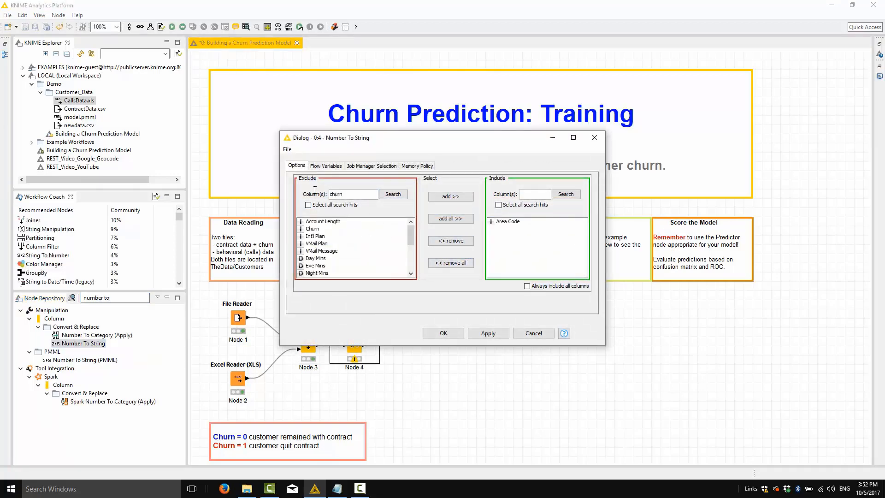
key("Return")
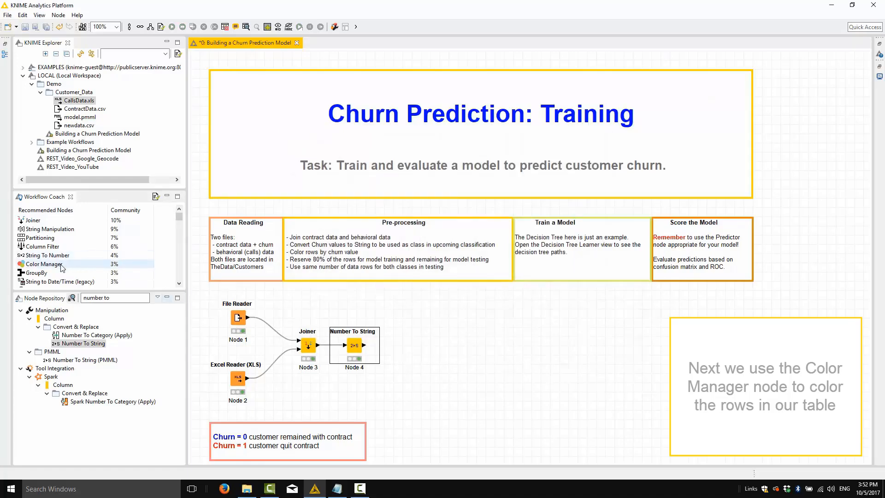
Add a Color Manager node after Number To String and color the rows by the State column.
double_click(62, 268)
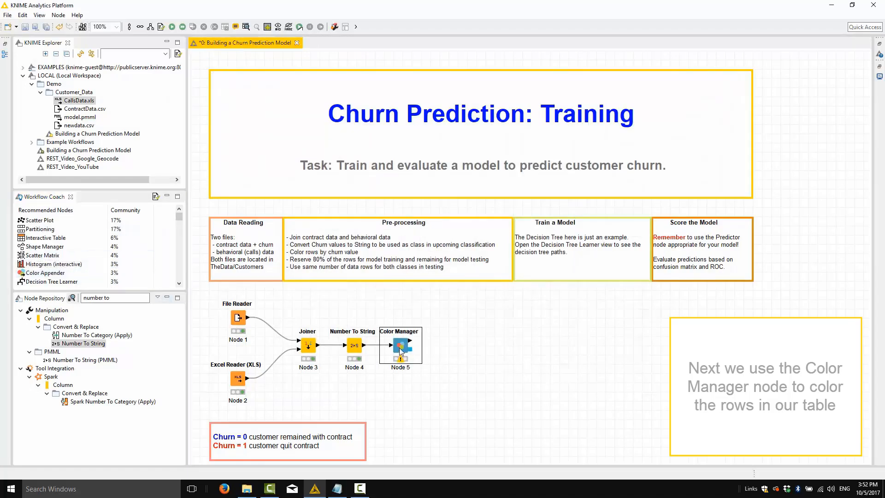
double_click(400, 347)
left_click(349, 132)
scroll(349, 157, "down", 3)
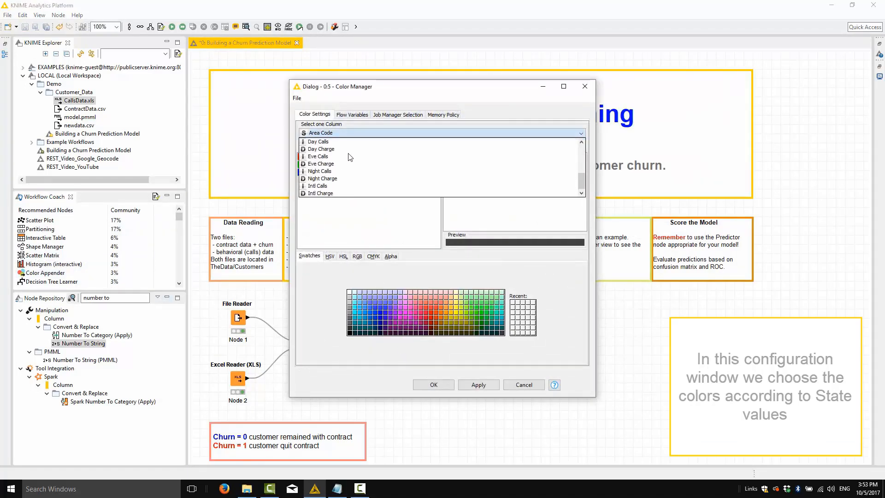
scroll(348, 155, "up", 4)
left_click(342, 171)
left_click(424, 384)
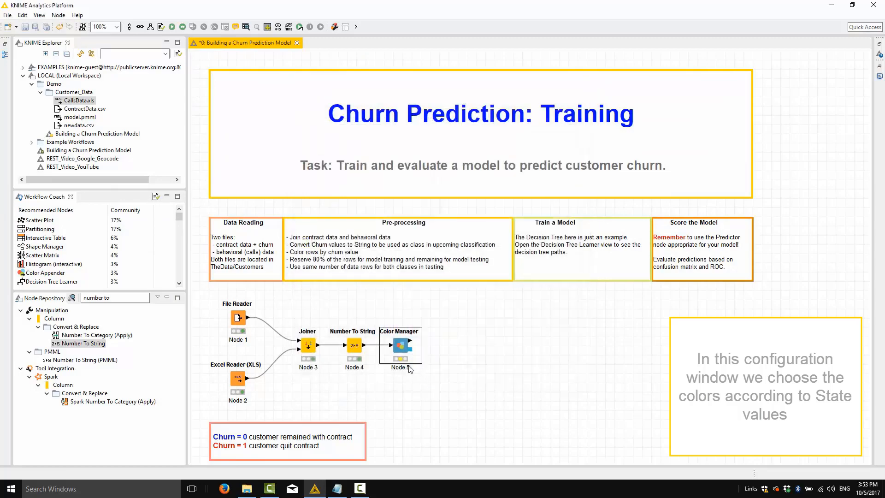
Look through the Color Manager's output table to check the row colors.
right_click(401, 352)
left_click(412, 337)
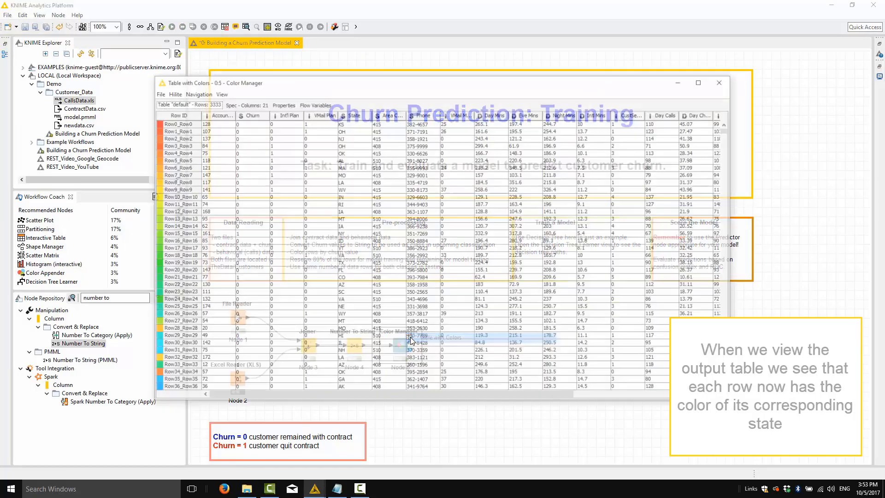
scroll(514, 172, "down", 20)
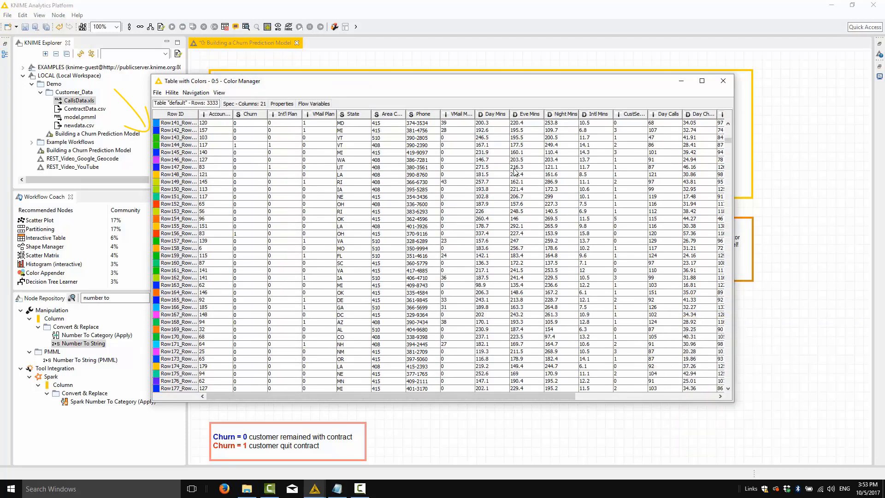
left_click(723, 80)
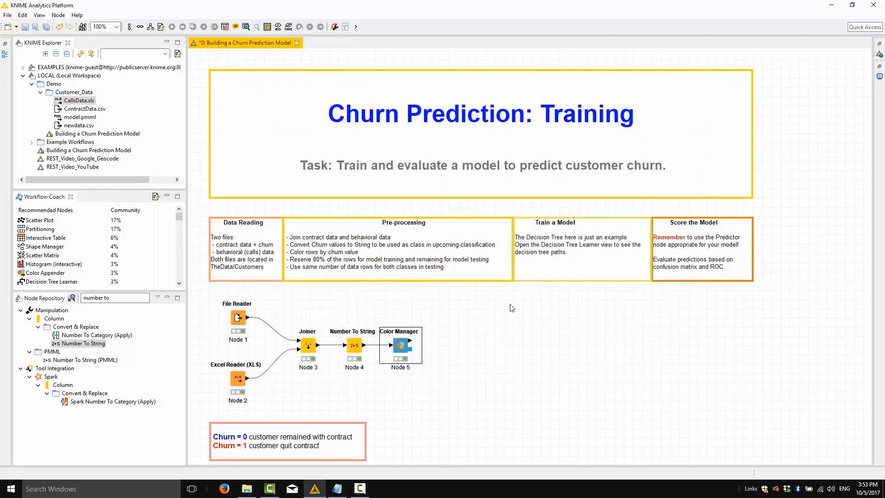
Add a Partitioning node after the Color Manager and set its first partition to 80% relative.
double_click(65, 229)
double_click(488, 345)
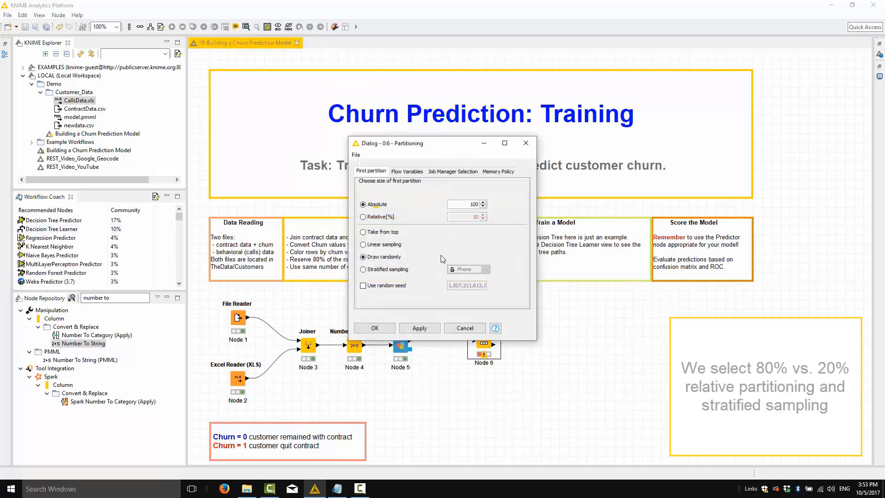
left_click(362, 217)
double_click(476, 216)
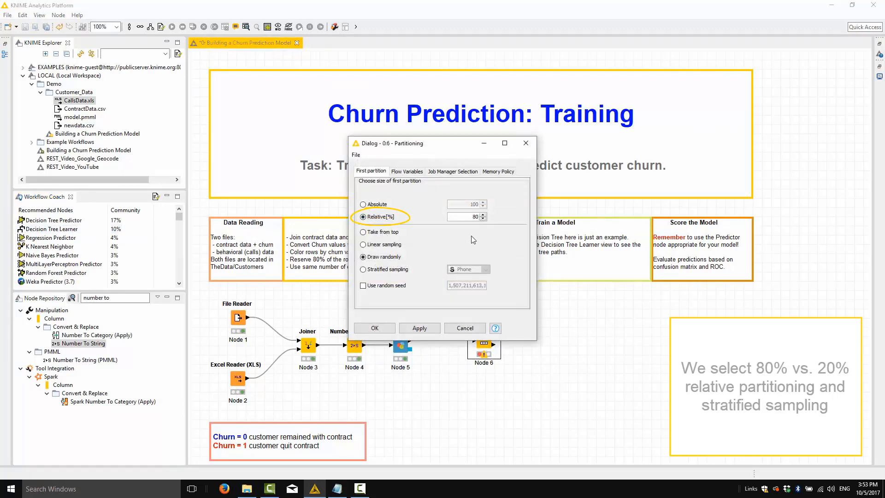
Set the partitioning to stratified sampling on Churn with a random seed, and execute the node.
left_click(371, 271)
left_click(470, 269)
left_click(479, 279)
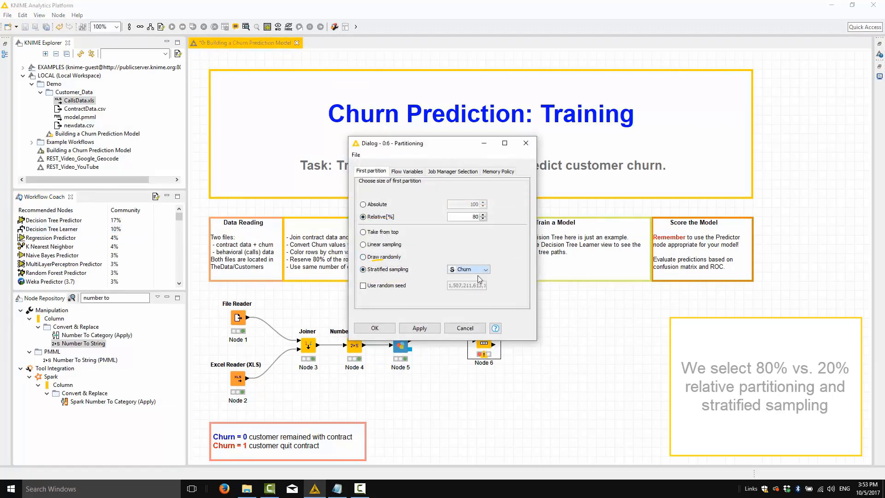
left_click(363, 285)
left_click(374, 328)
right_click(485, 341)
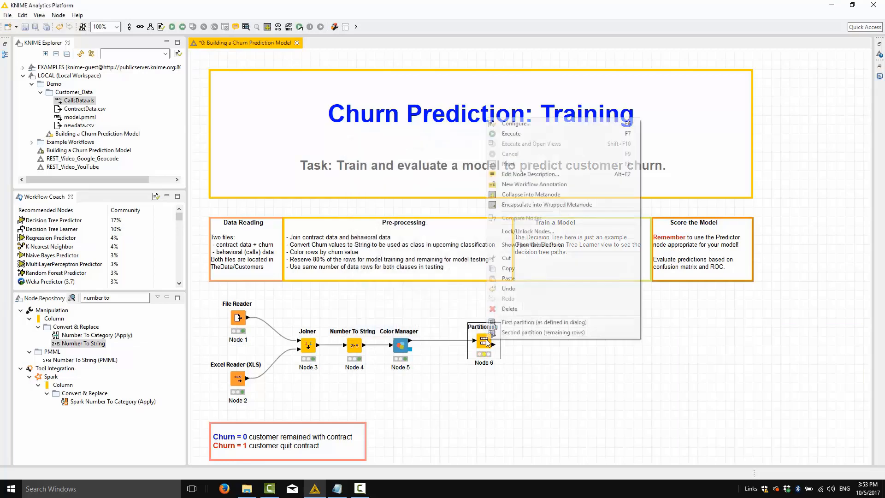
left_click(503, 134)
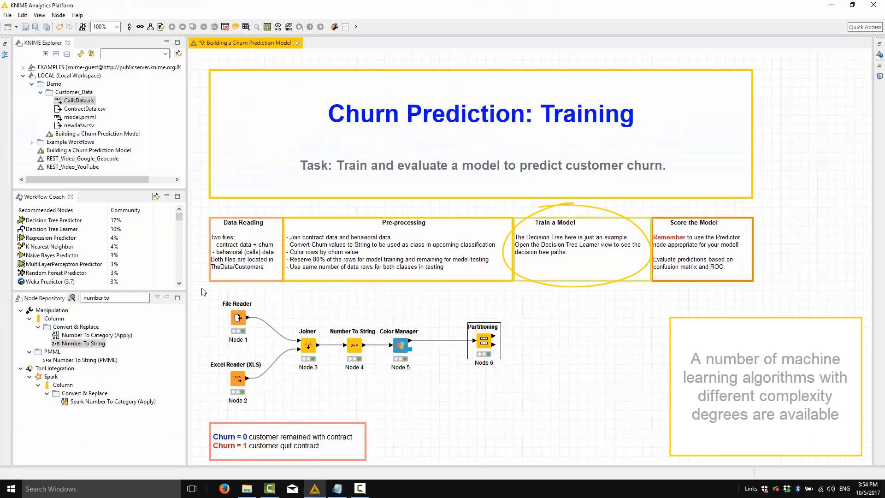
Add a Decision Tree Learner node on the Partitioning node's first output and space it further along the workflow.
double_click(88, 228)
left_click_drag(532, 343, 557, 337)
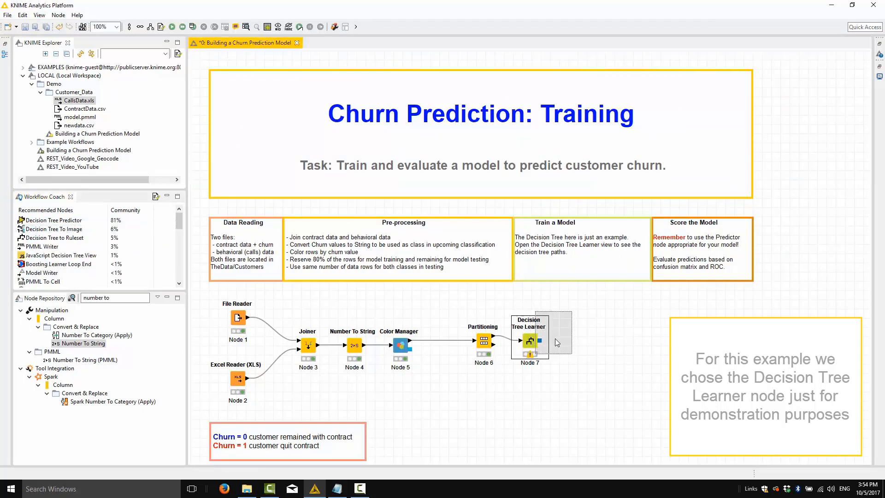
Set the Decision Tree Learner's class column to Churn and its minimum number of records per node to 6.
double_click(557, 338)
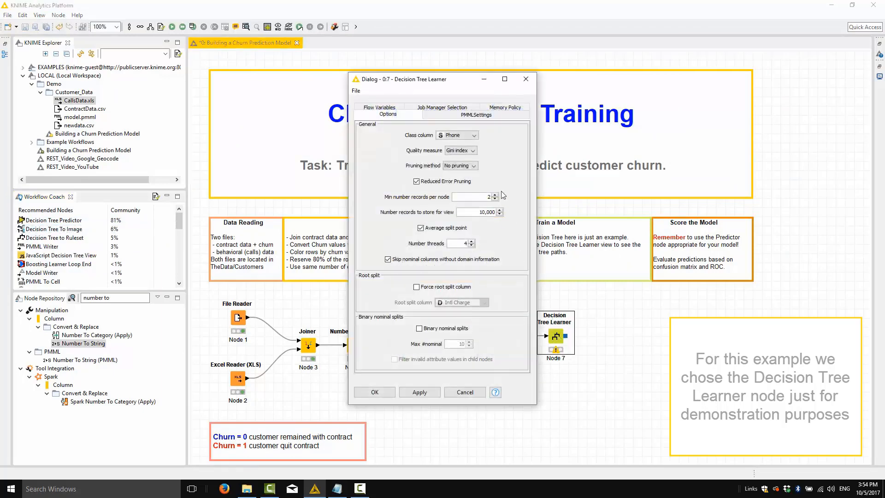
left_click(468, 137)
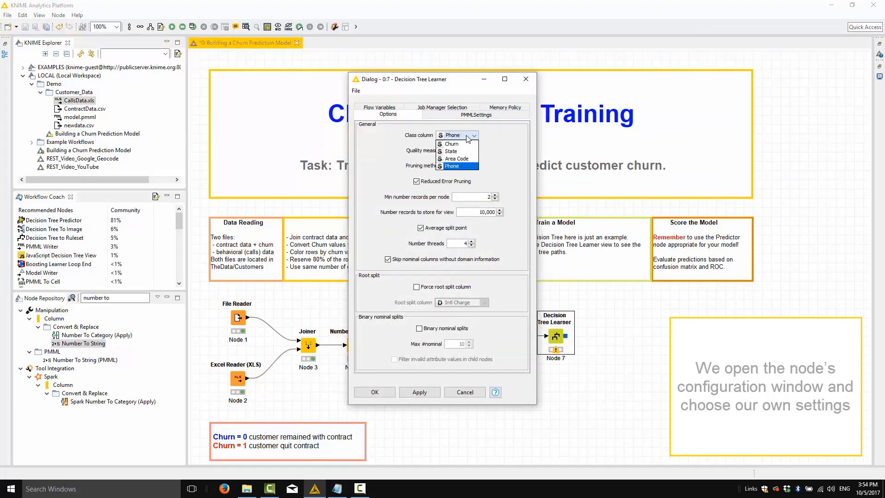
left_click(464, 145)
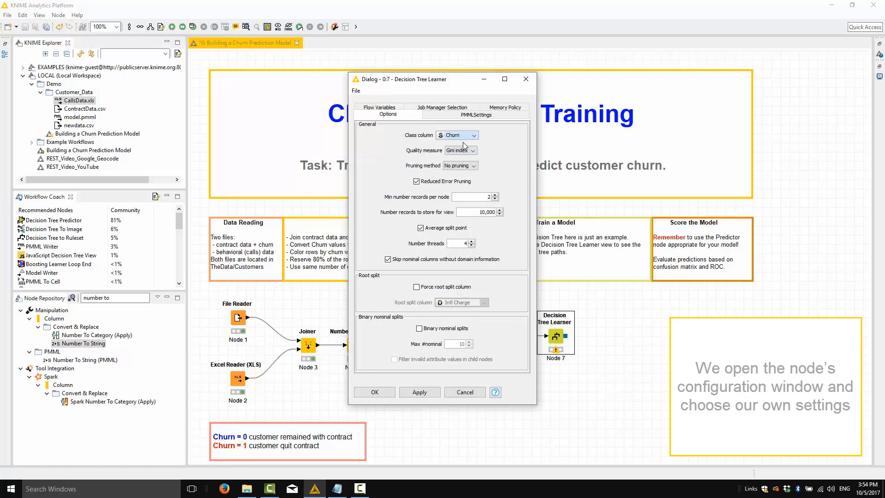
double_click(489, 197)
type("6")
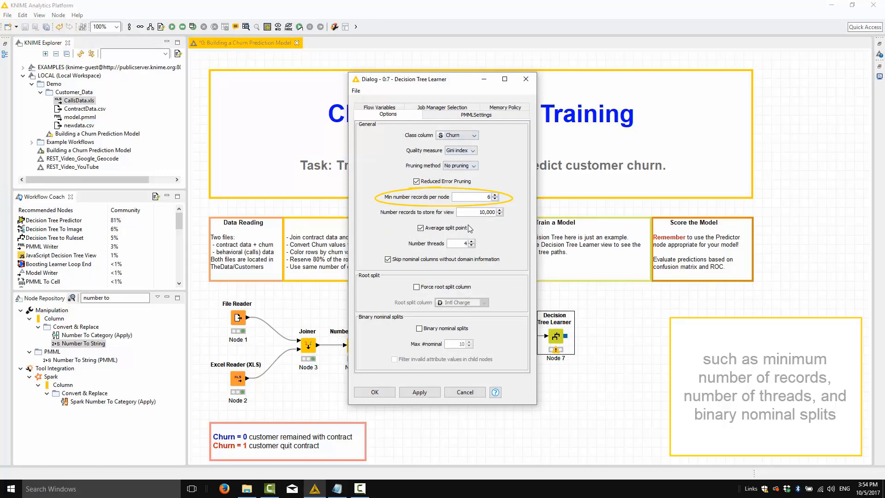
Set the learner's number of threads to 8 with binary nominal splits enabled, and execute the node.
double_click(462, 243)
type("8")
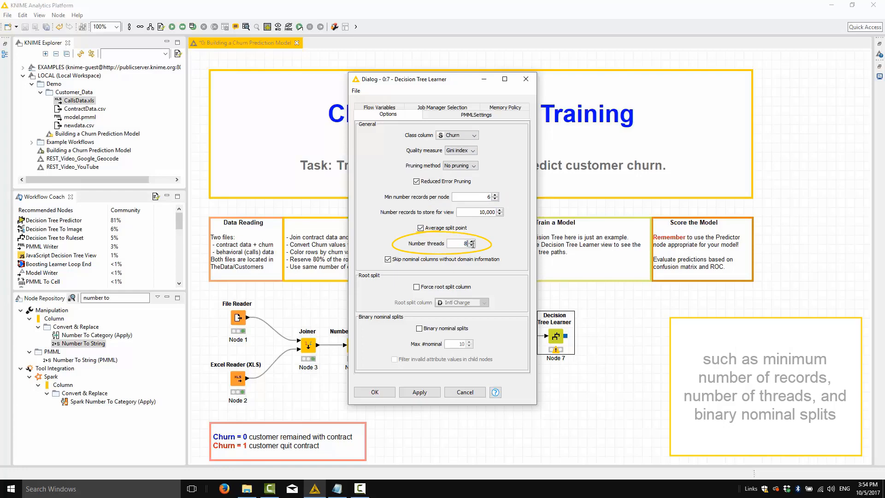
left_click(419, 328)
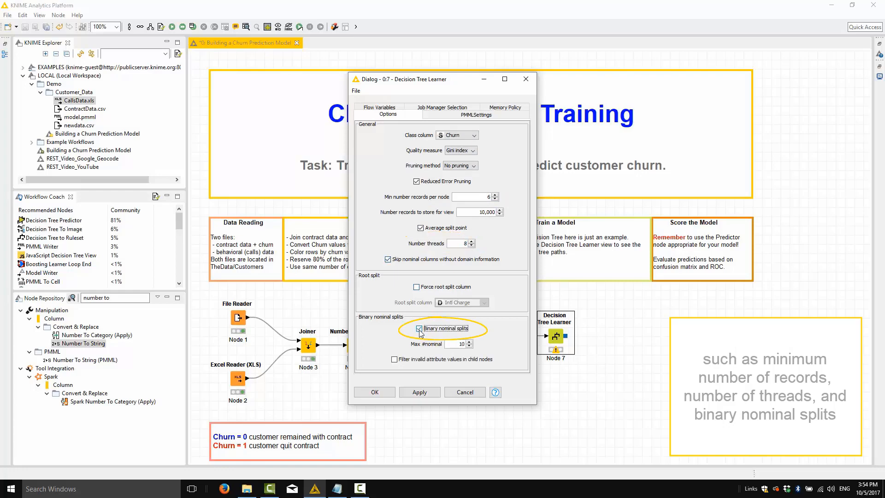
left_click(379, 391)
right_click(557, 338)
left_click(586, 123)
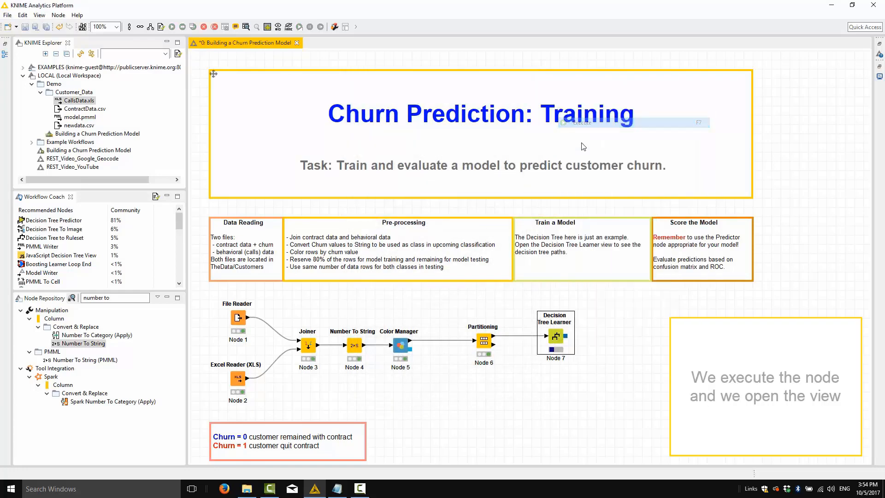
Open the Decision Tree Learner's tree view and expand successive branches to examine the decision rules.
right_click(553, 338)
left_click(598, 203)
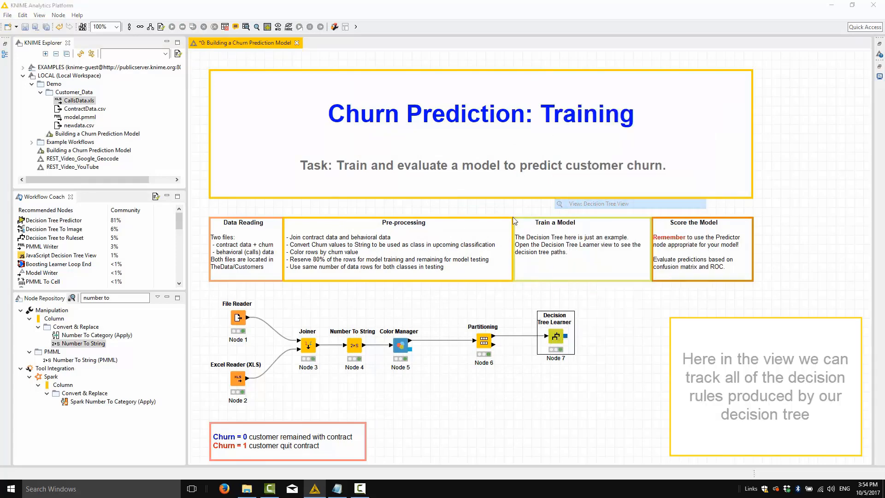
left_click(30, 271)
left_click(176, 271)
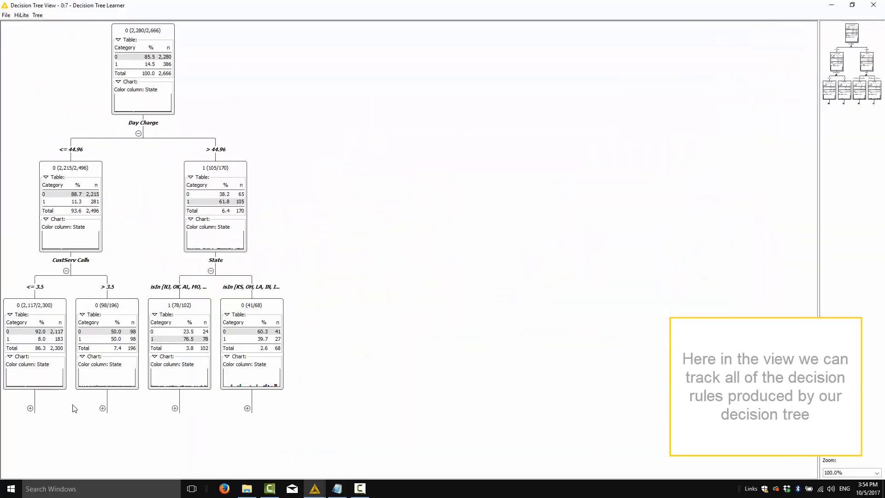
left_click(30, 408)
left_click(102, 471)
left_click(180, 469)
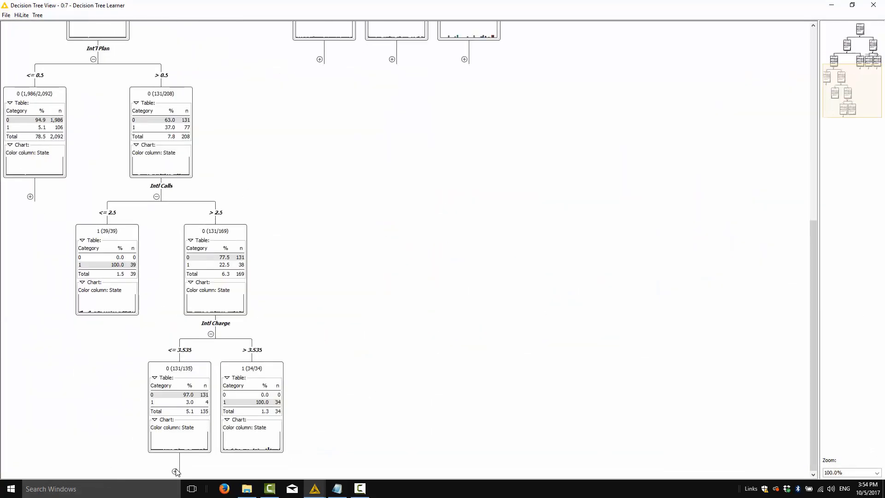
left_click(178, 470)
left_click(184, 459)
left_click_drag(853, 101, 853, 45)
left_click(873, 6)
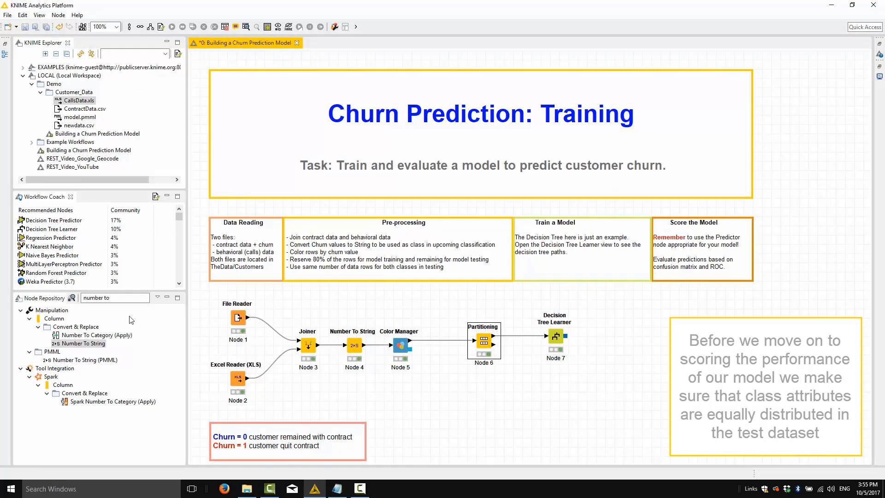
Find the Equal Size Sampling node and add it below the Decision Tree Learner on the Partitioning node's second output.
triple_click(133, 297)
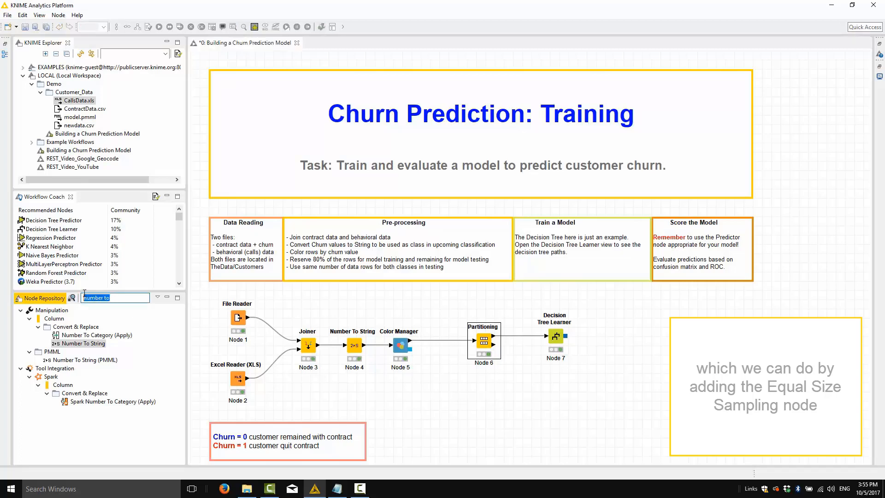
type("equal")
left_click_drag(86, 335, 559, 402)
Set the Equal Size Sampling node's nominal column to Churn and execute the node.
double_click(559, 402)
left_click(441, 220)
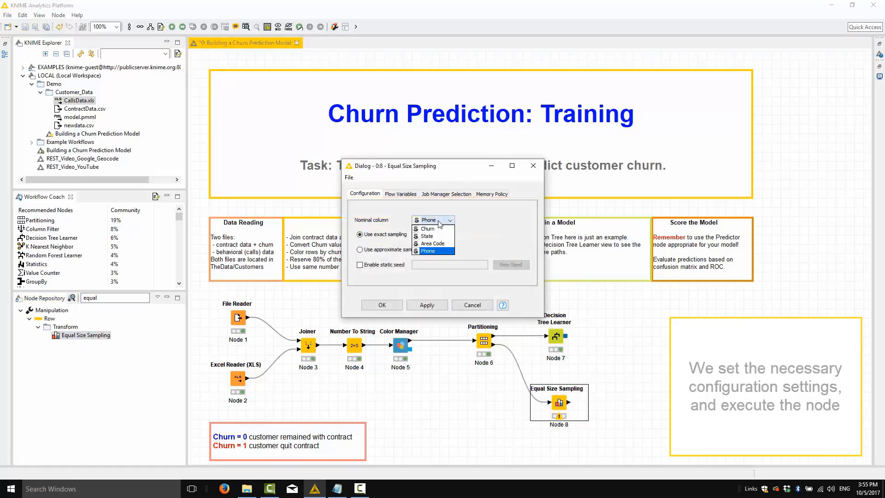
left_click(439, 229)
left_click(391, 305)
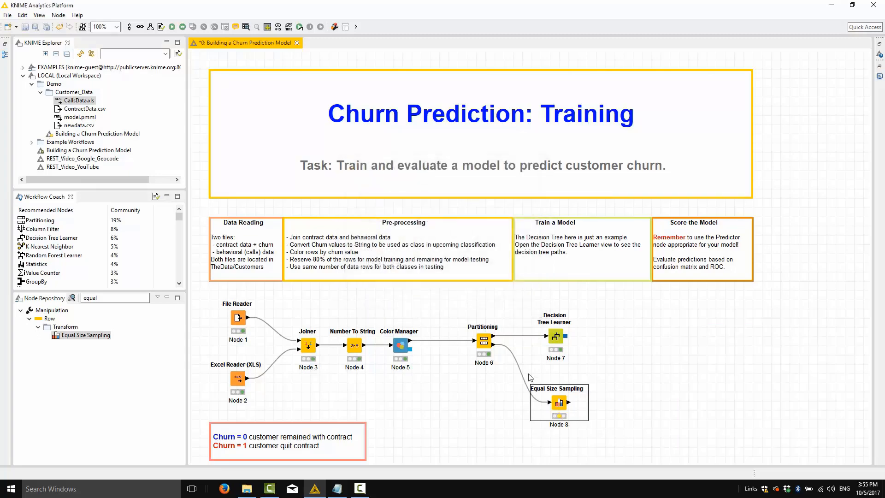
right_click(556, 400)
left_click(558, 335)
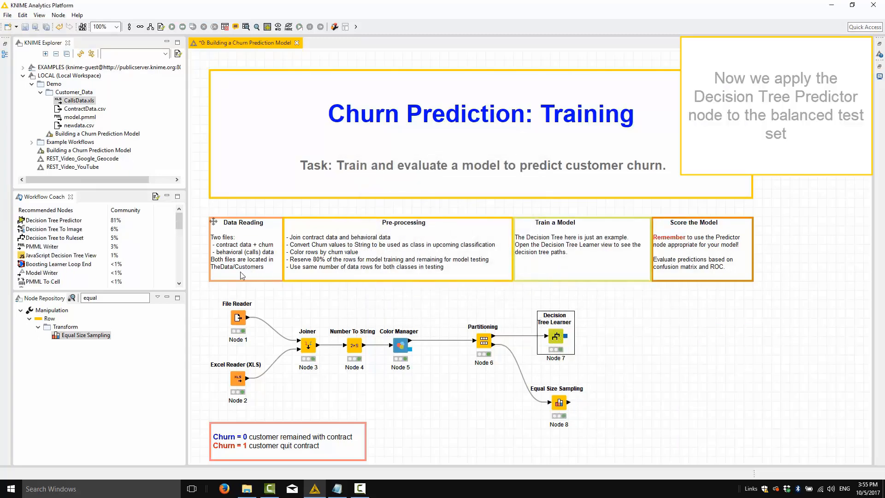
Add a Decision Tree Predictor after the Decision Tree Learner and connect the Equal Size Sampling output to its data input.
double_click(54, 220)
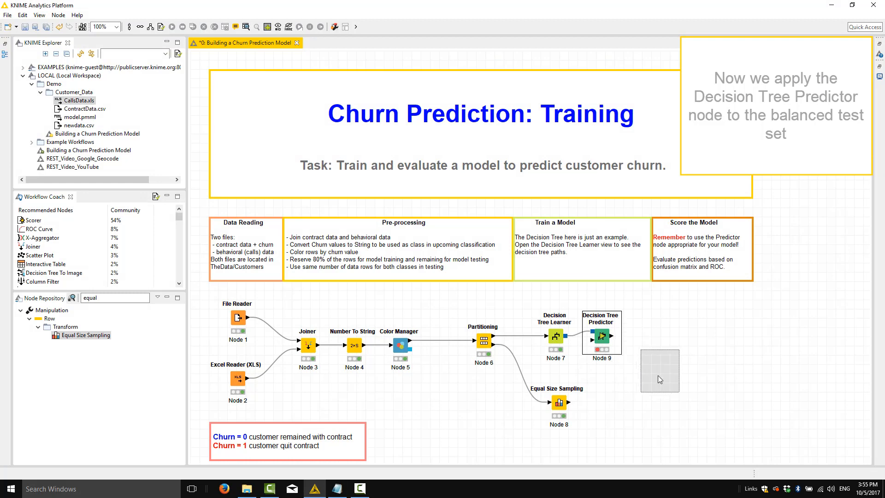
left_click_drag(657, 379, 662, 376)
left_click_drag(570, 402, 656, 378)
Set the Decision Tree Predictor to append the class probability columns and execute the node.
double_click(657, 373)
left_click(331, 236)
left_click(408, 311)
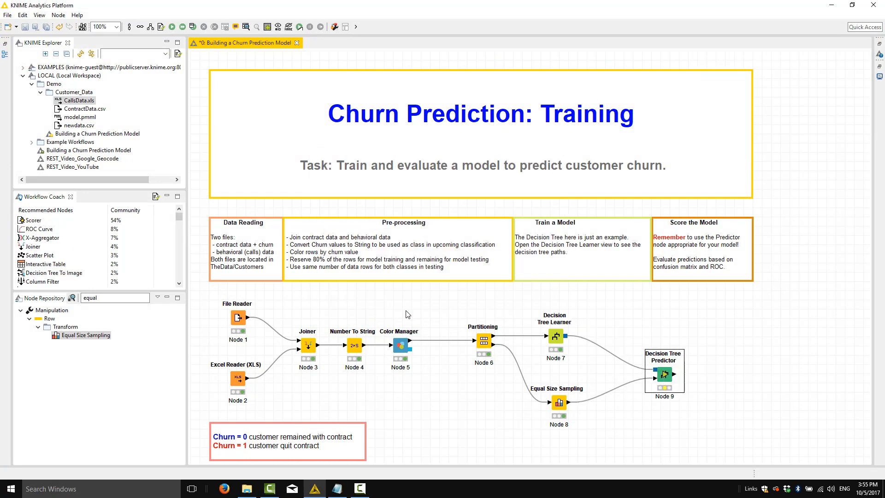
right_click(665, 375)
left_click(705, 164)
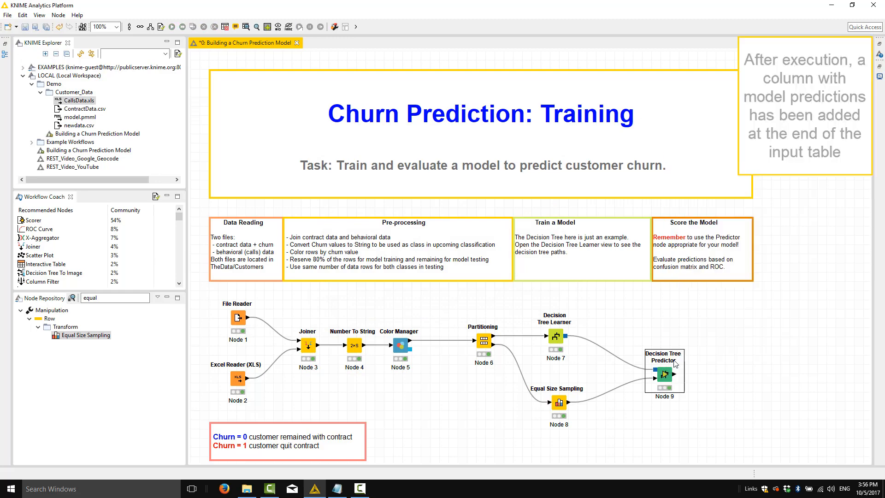
Look through the Decision Tree Predictor's classified data, examining the probability and prediction columns at the end of the table.
right_click(665, 375)
left_click(699, 363)
left_click_drag(438, 395, 629, 396)
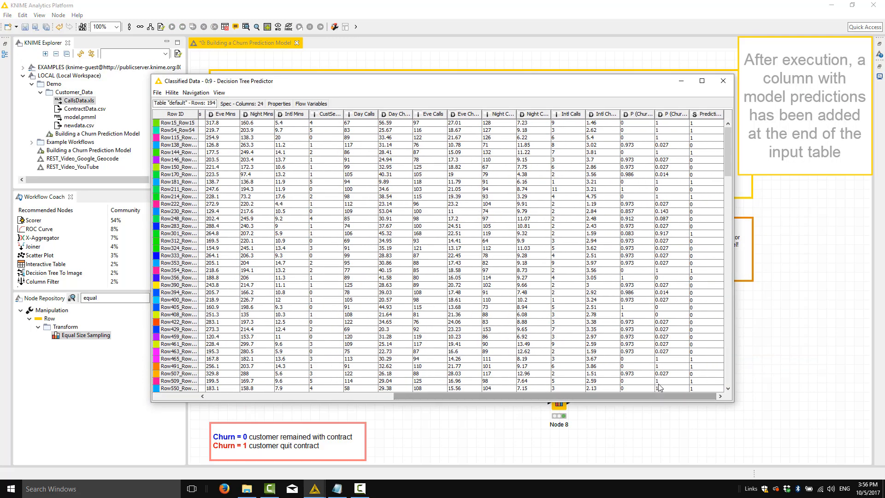
scroll(687, 184, "down", 20)
left_click_drag(723, 114, 799, 114)
left_click_drag(641, 396, 687, 395)
left_click(722, 81)
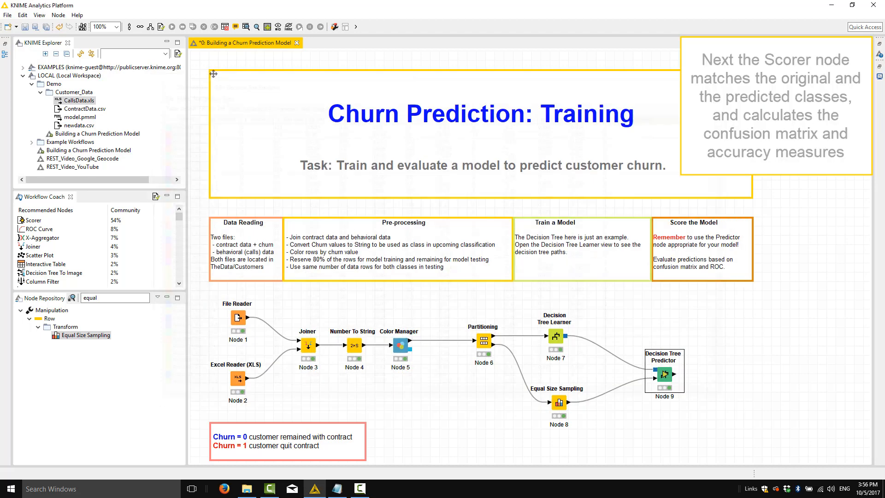
Add a Scorer node after the Decision Tree Predictor, comparing Churn as first column with Prediction (Churn) as second column.
double_click(52, 221)
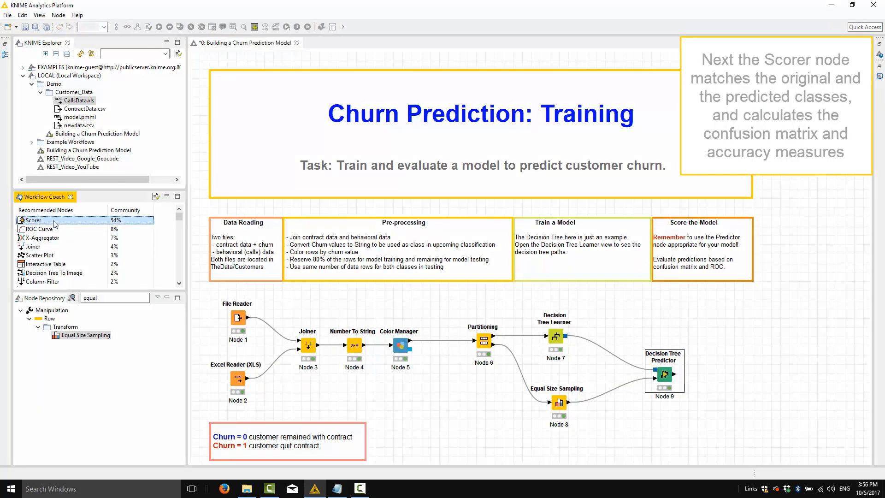
double_click(711, 374)
left_click(451, 181)
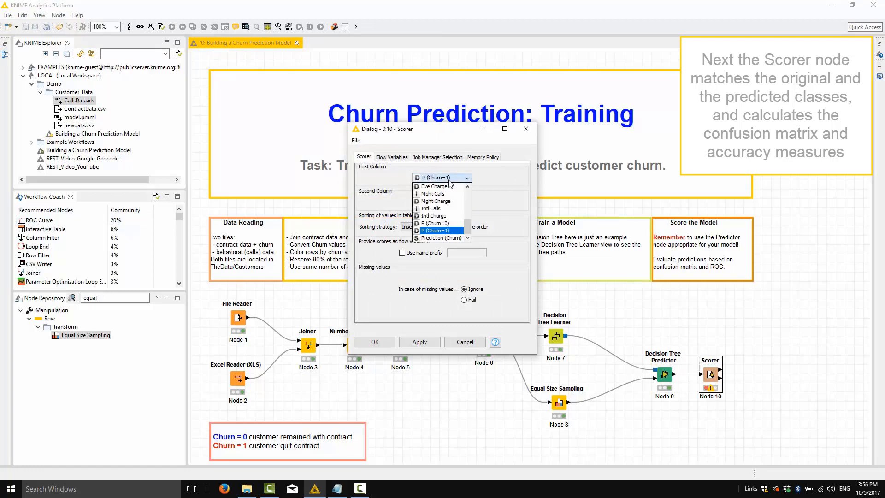
left_click(436, 186)
left_click(445, 202)
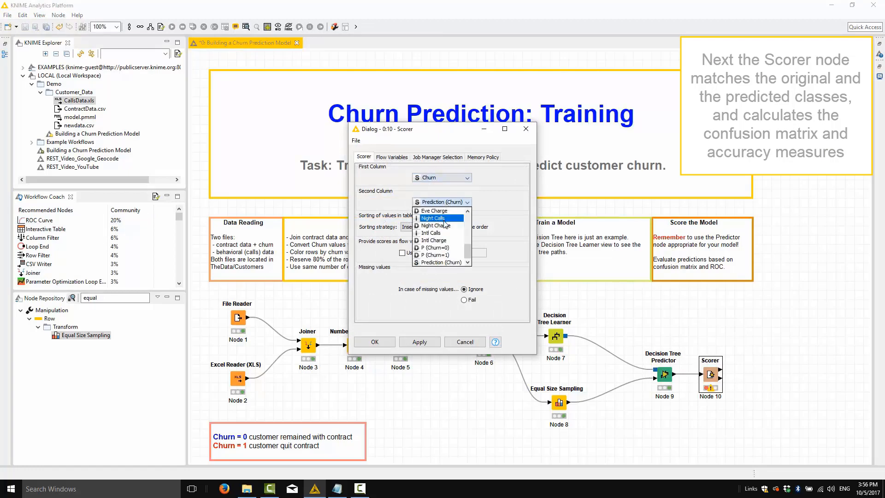
left_click(441, 263)
left_click(380, 345)
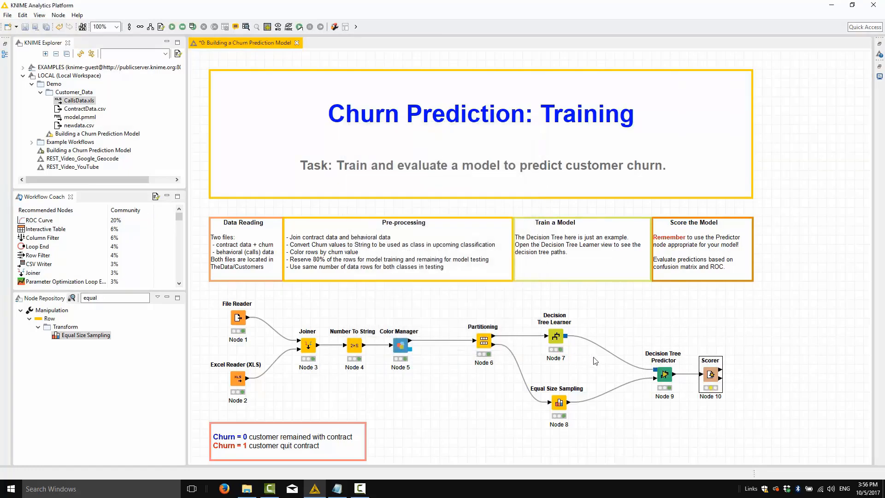
Execute the Scorer node and check its confusion matrix and accuracy measures.
right_click(711, 374)
left_click(742, 170)
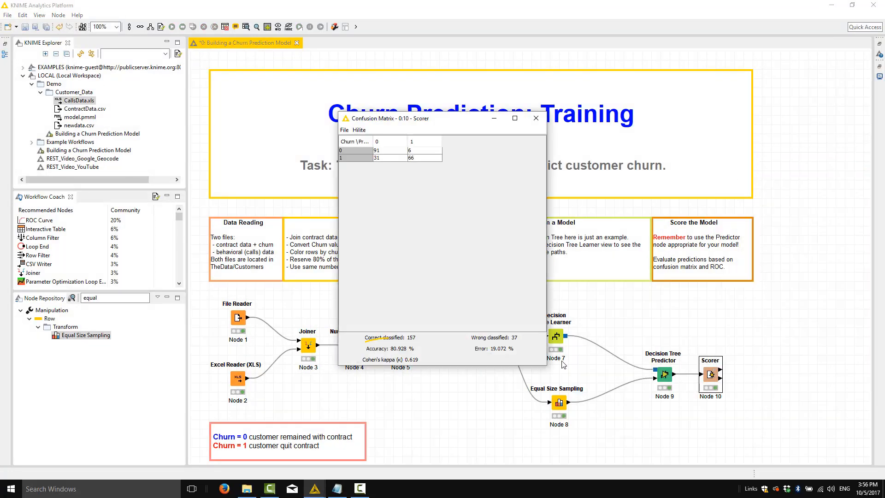
left_click(536, 119)
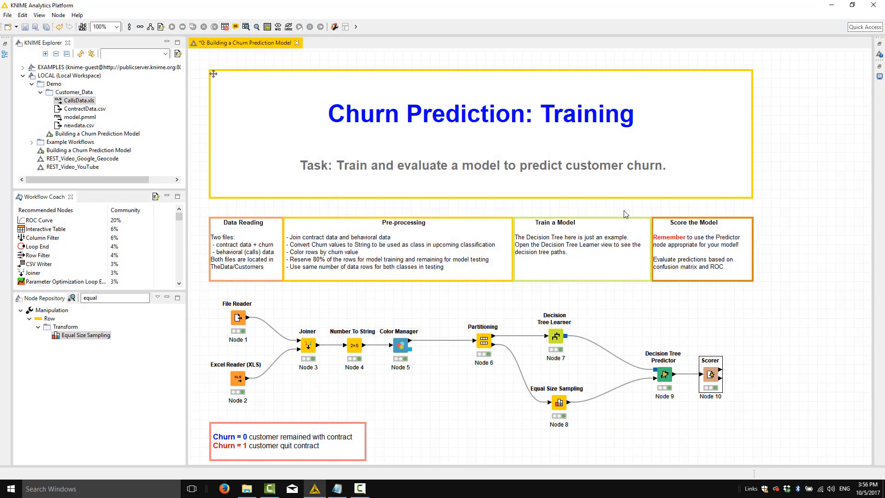
Add a JavaScript ROC Curve node on the Decision Tree Predictor's output and place it above the Scorer.
left_click(671, 376)
double_click(93, 298)
type("ro")
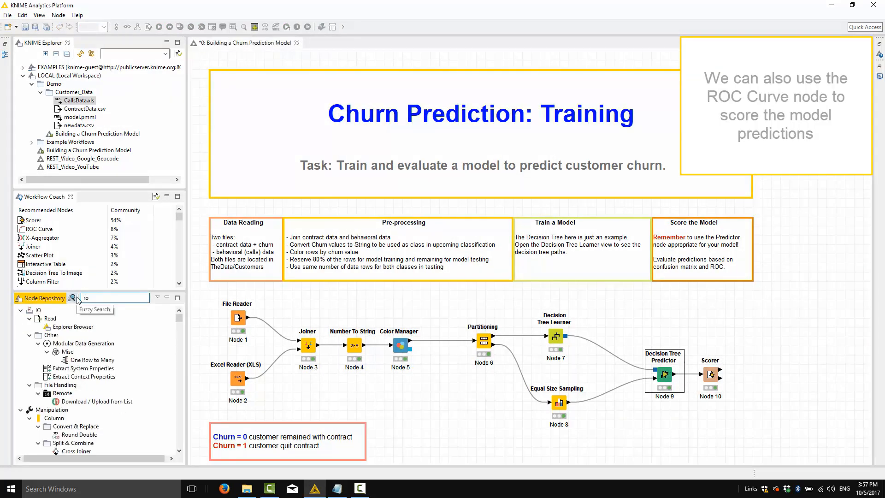
type("c cu")
double_click(78, 360)
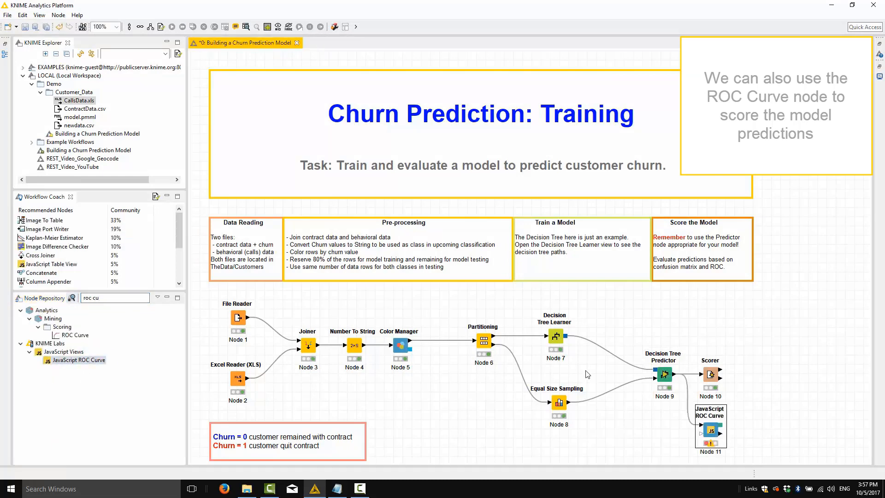
left_click_drag(711, 327, 712, 317)
Configure the ROC curve with class column Churn, positive class value 1 and only P (Churn=1) as the included probability column.
double_click(712, 317)
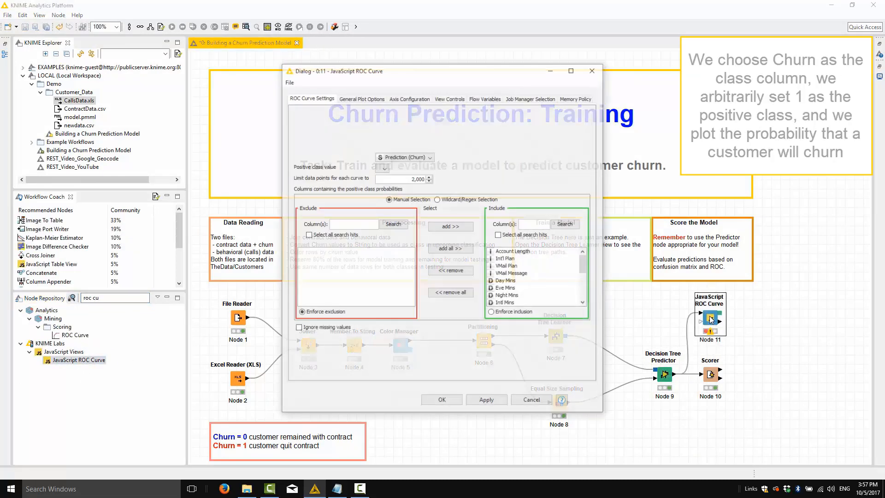
left_click(469, 293)
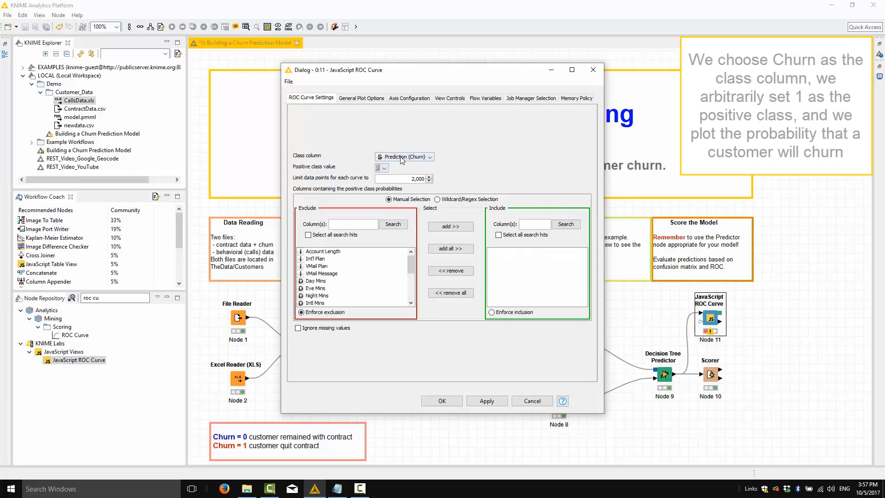
left_click(404, 157)
left_click(402, 168)
scroll(373, 284, "down", 5)
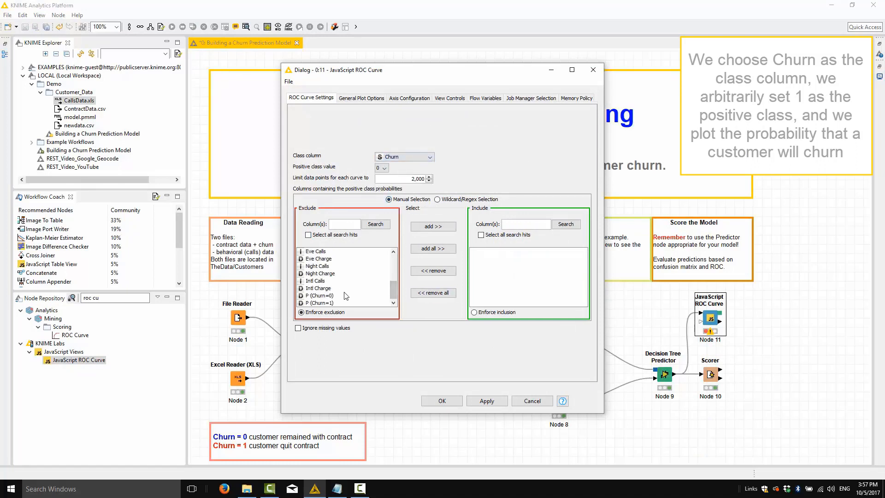
double_click(333, 303)
left_click(382, 168)
left_click(381, 183)
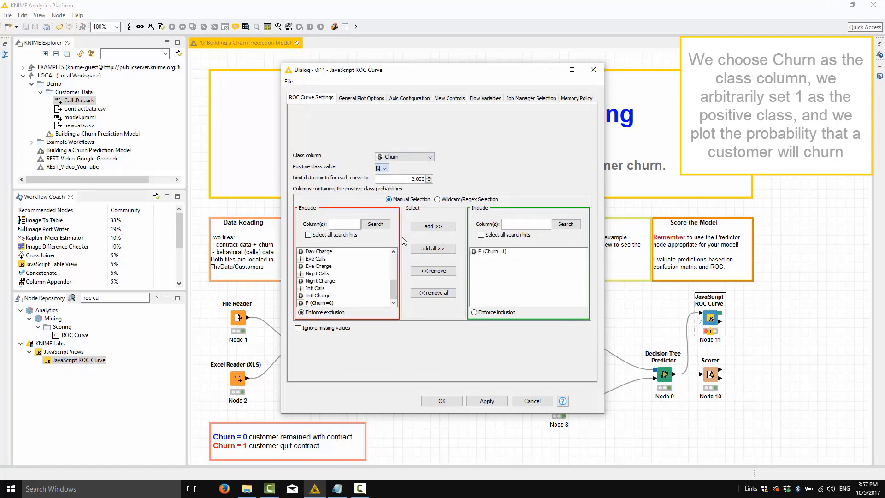
left_click(433, 400)
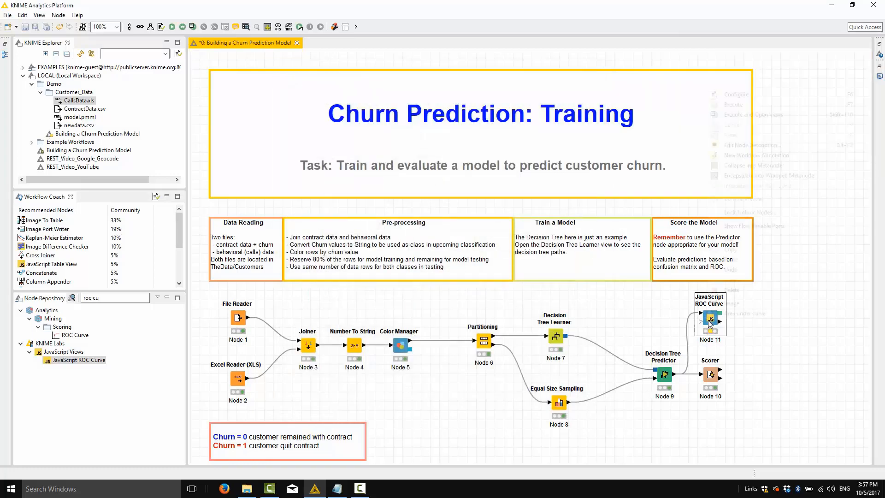
Execute the JavaScript ROC Curve node and check its curve and area under the curve.
right_click(710, 318)
left_click(736, 115)
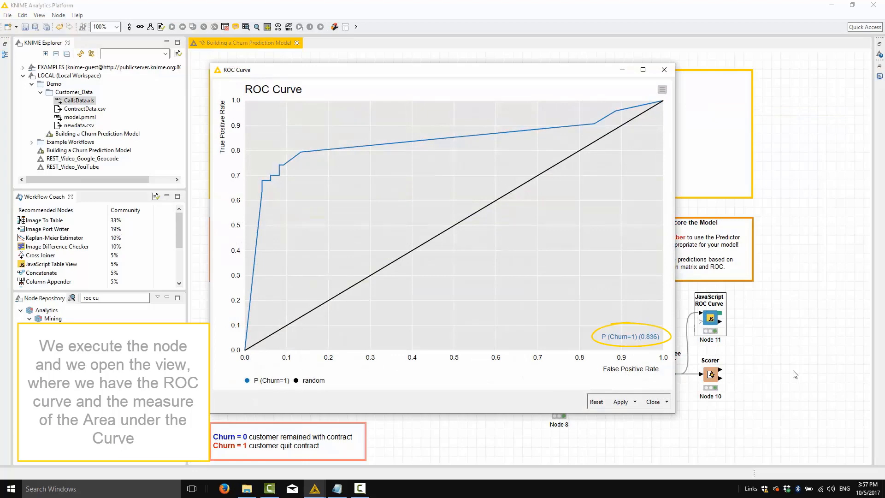
left_click(652, 401)
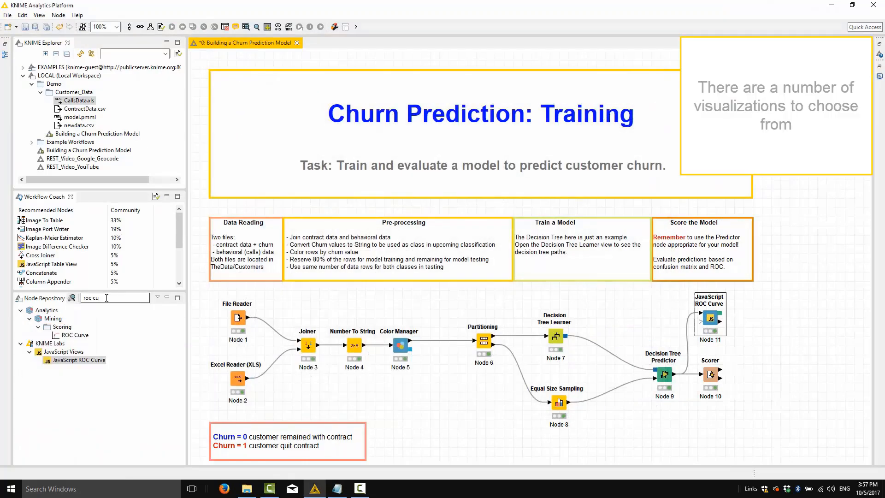
Add a JavaScript Pie/Donut Chart node on the Decision Tree Predictor's output and place it below the Scorer.
left_click(81, 297)
type("pie")
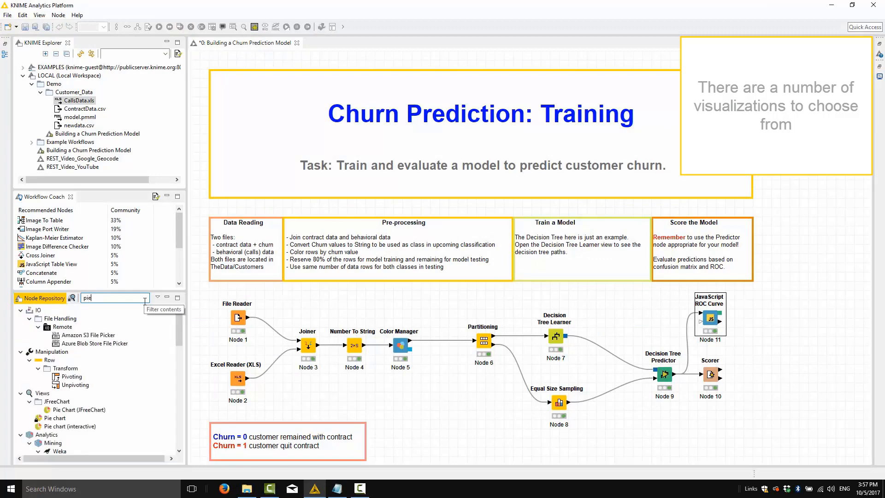
left_click(664, 374)
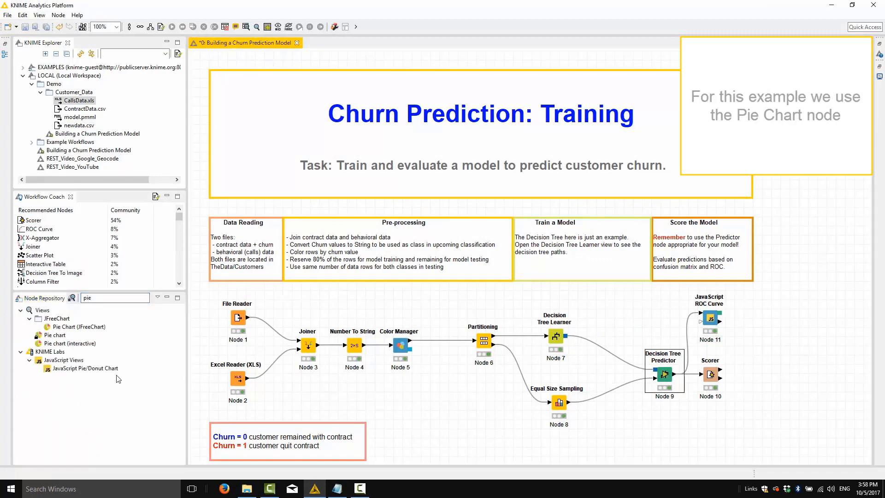
left_click_drag(107, 378, 717, 424)
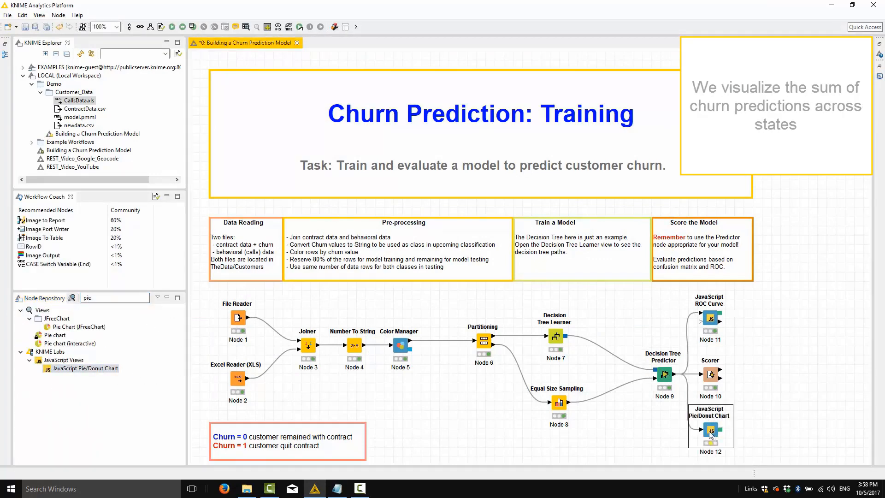
Configure the pie chart with State as the category column and Sum as the aggregation method.
double_click(711, 431)
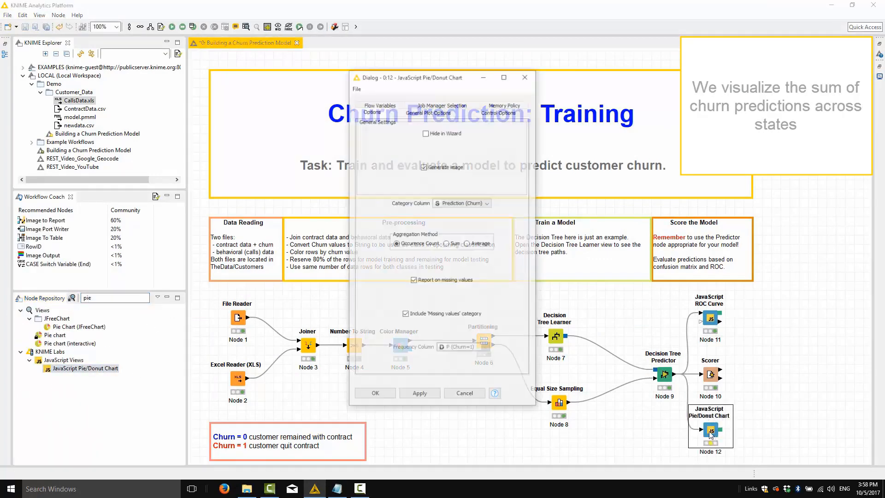
left_click(459, 206)
left_click(456, 221)
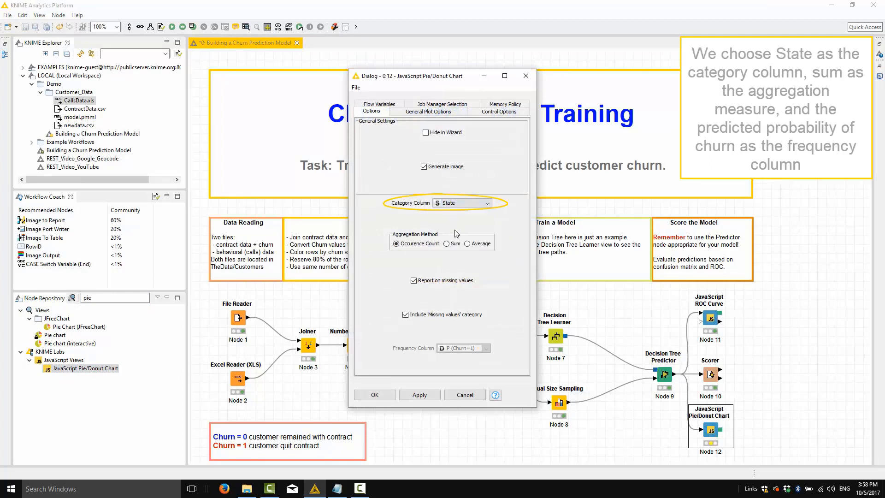
left_click(446, 244)
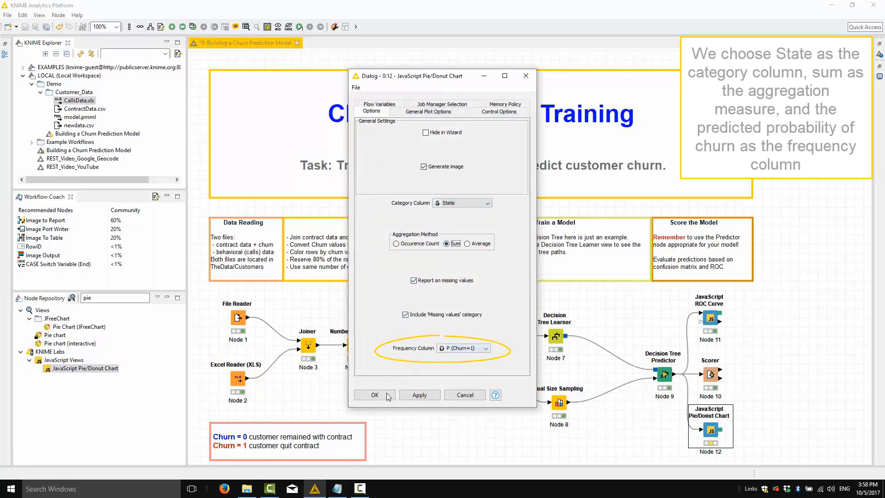